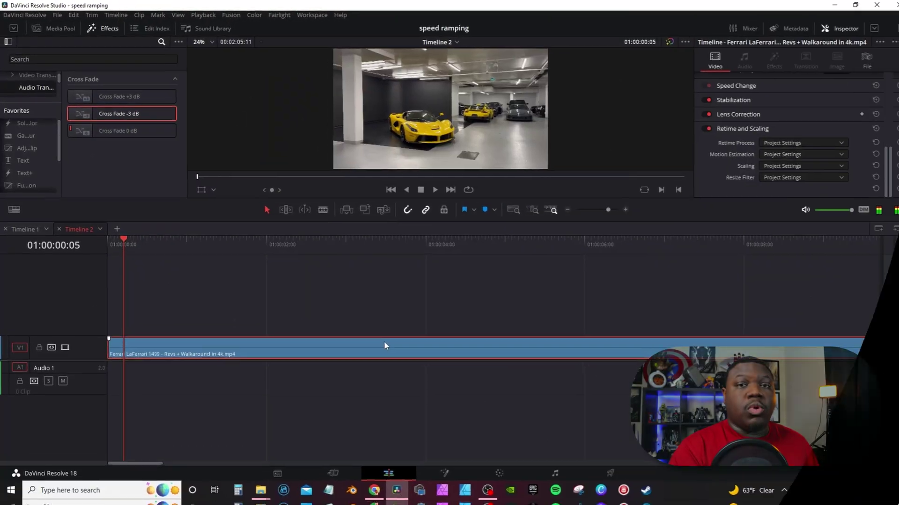
- Show the Ferrari clip's retime curve with only Retime Speed displayed, hiding Retime Frame
right_click(387, 346)
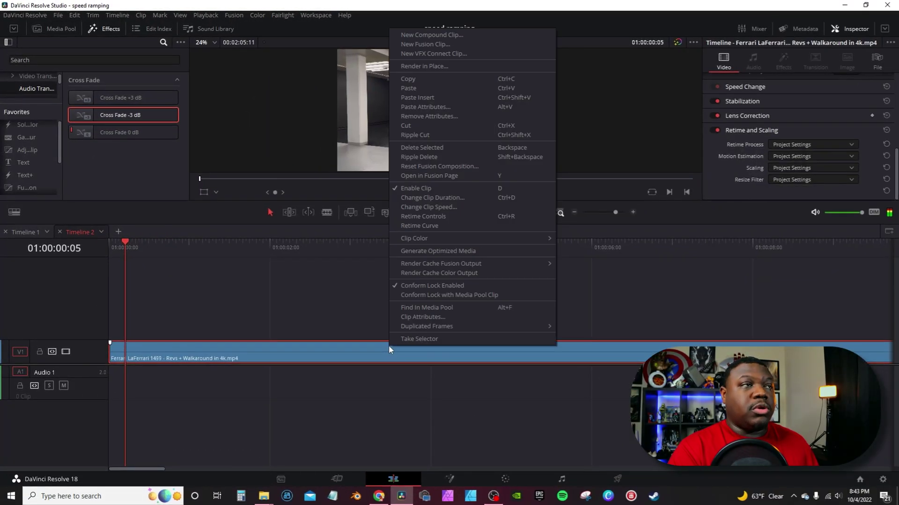
left_click(411, 227)
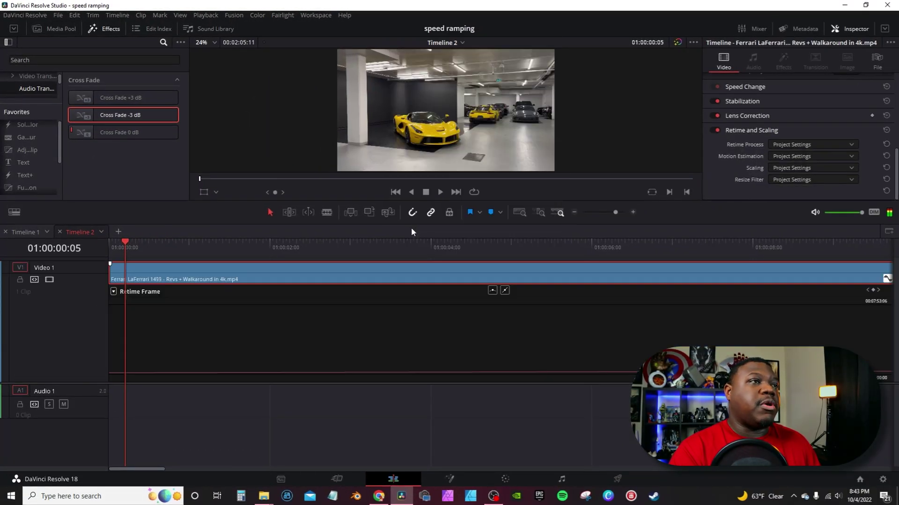
left_click(113, 292)
left_click(132, 485)
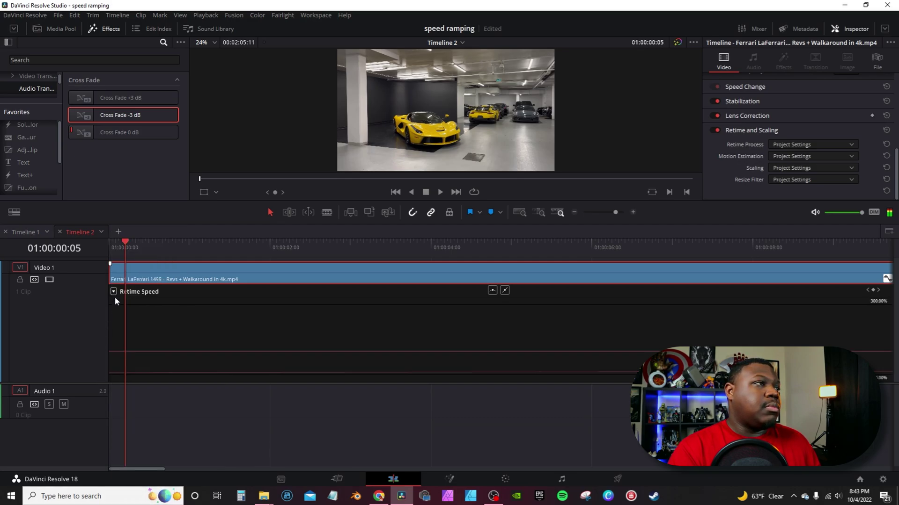
left_click(114, 292)
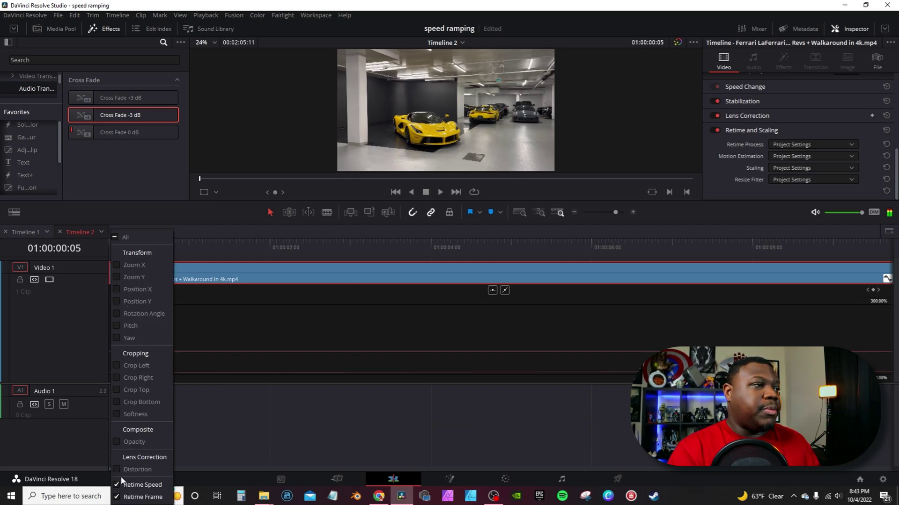
left_click(117, 497)
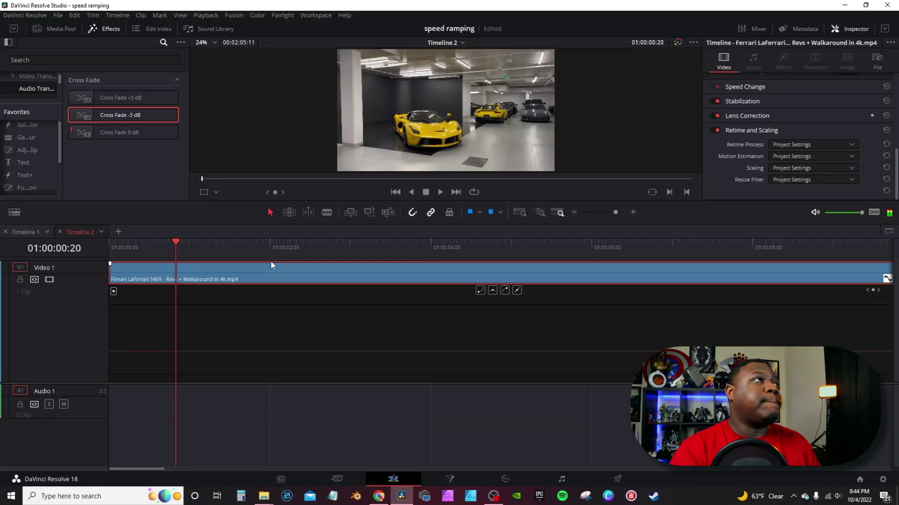
left_click(33, 16)
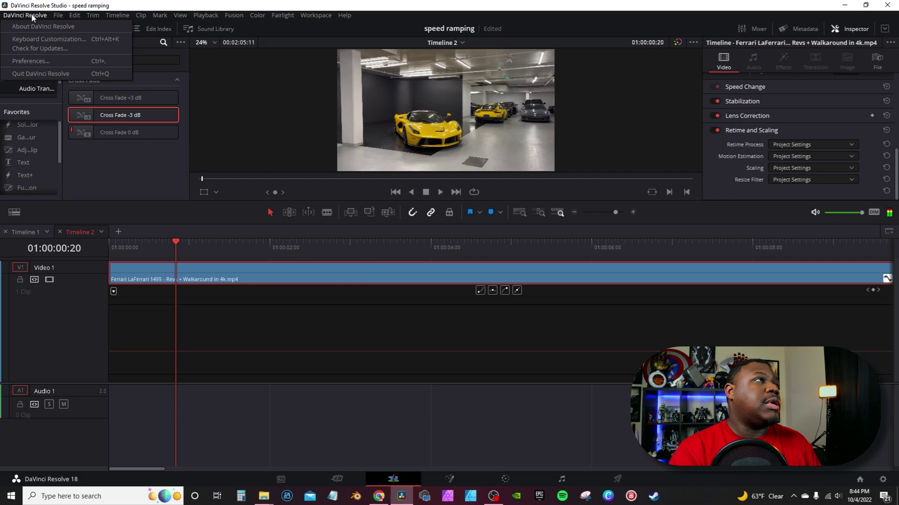
left_click(48, 40)
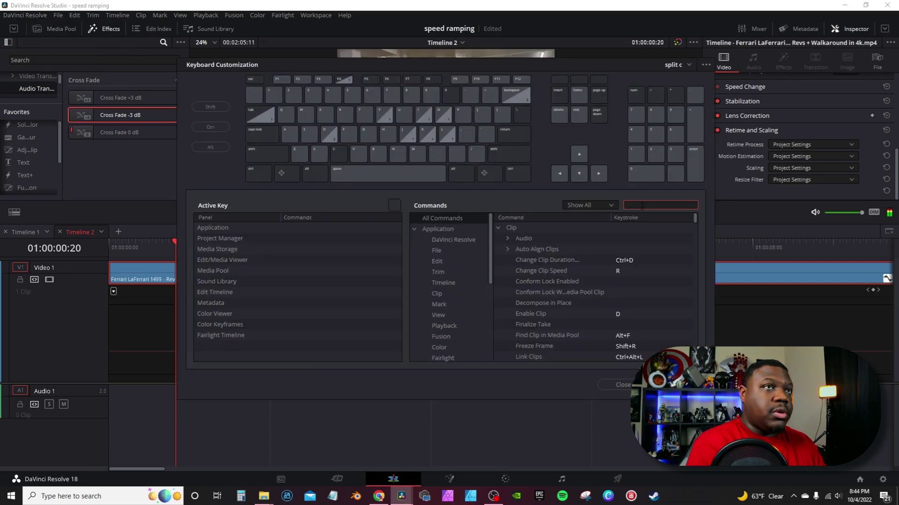
type("retime")
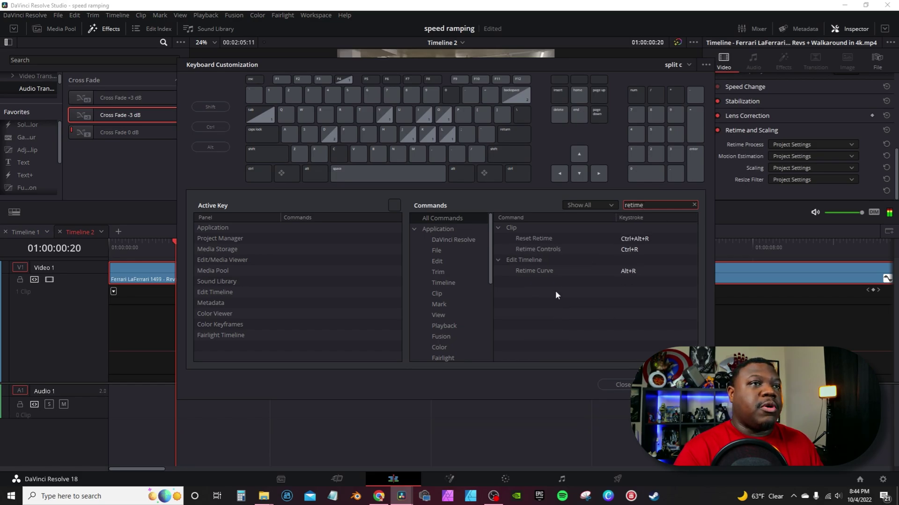
left_click(543, 272)
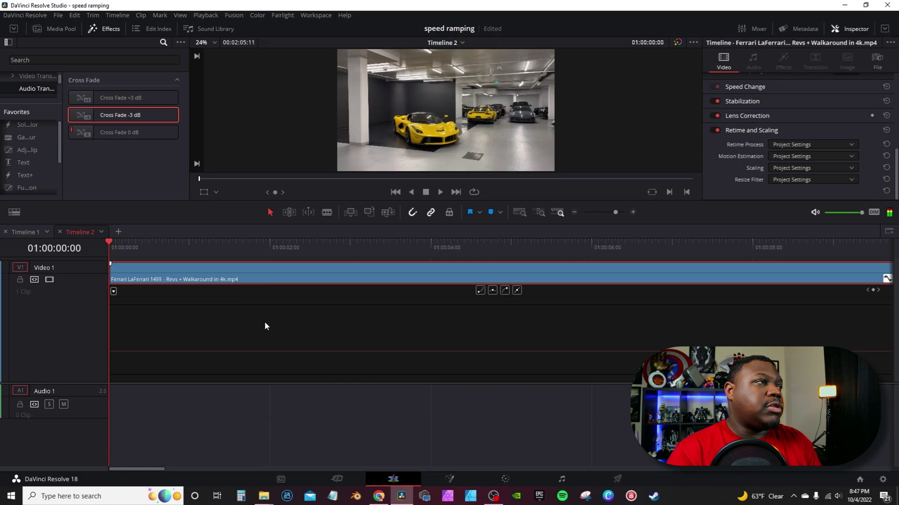
- Play the clip's start and add a keyframe on the Retime Speed curve at the playhead
key("space")
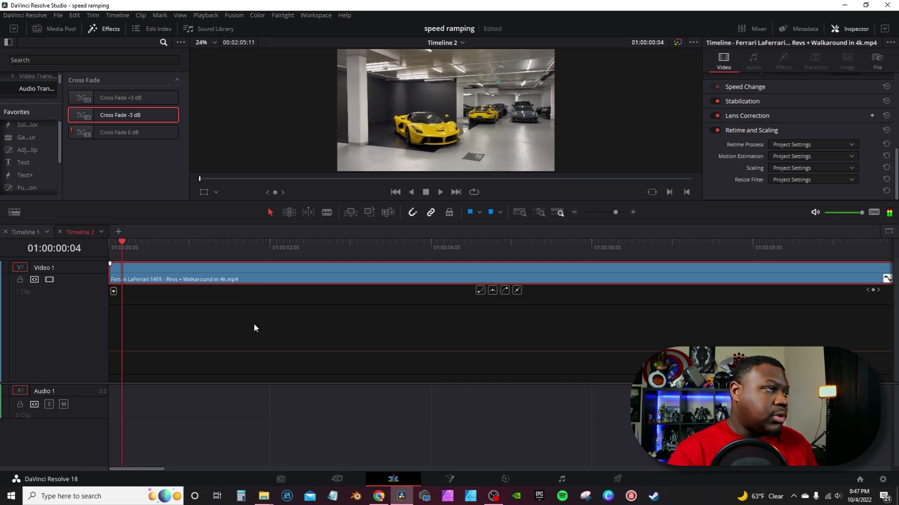
left_click(124, 356)
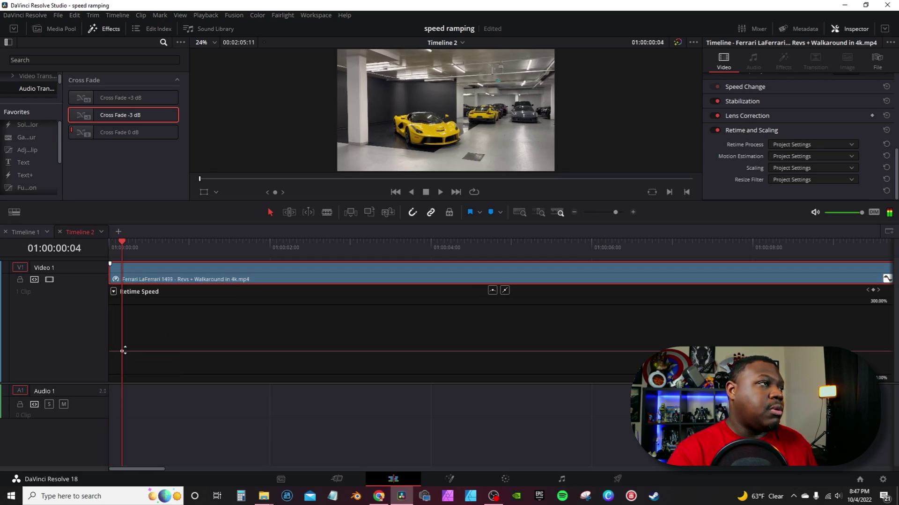
left_click(873, 291)
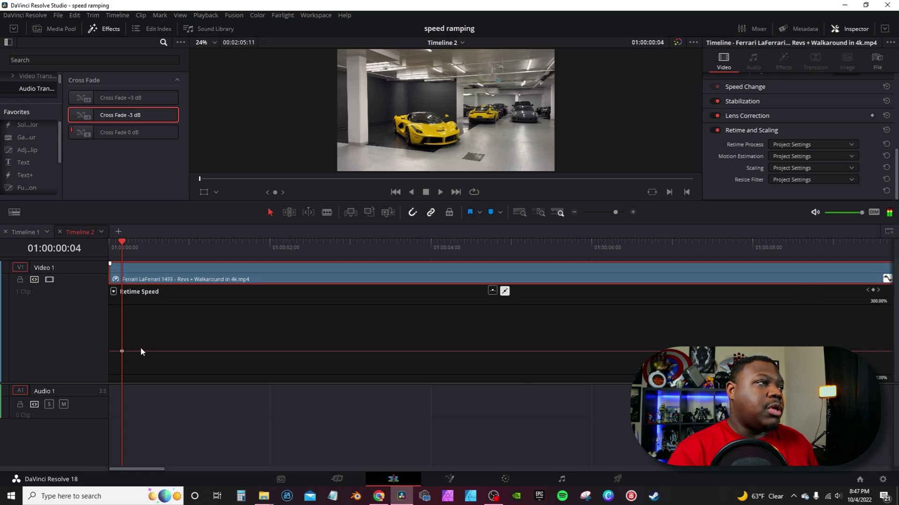
- Raise the speed after the keyframe to about 446% and play back the ramp
mouse_move(262, 351)
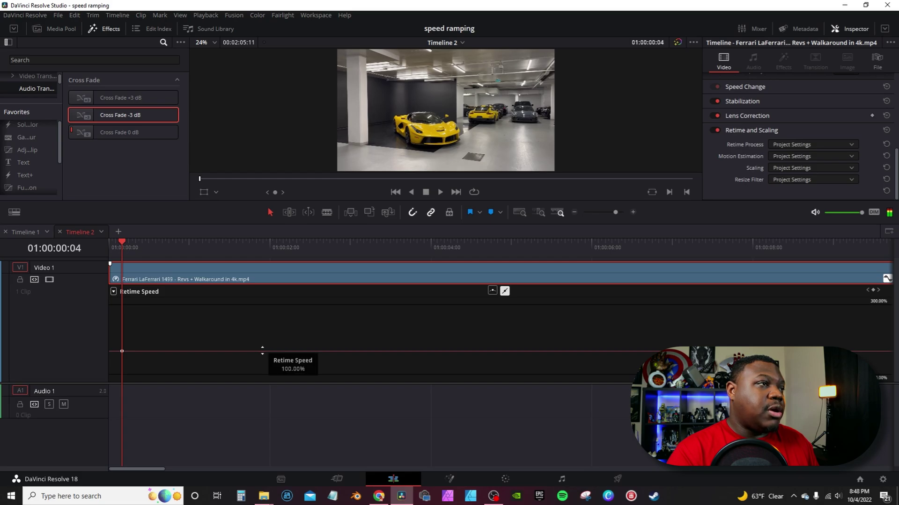
mouse_move(263, 351)
left_mouse_down()
mouse_move(268, 207)
mouse_move(294, 108)
left_mouse_up()
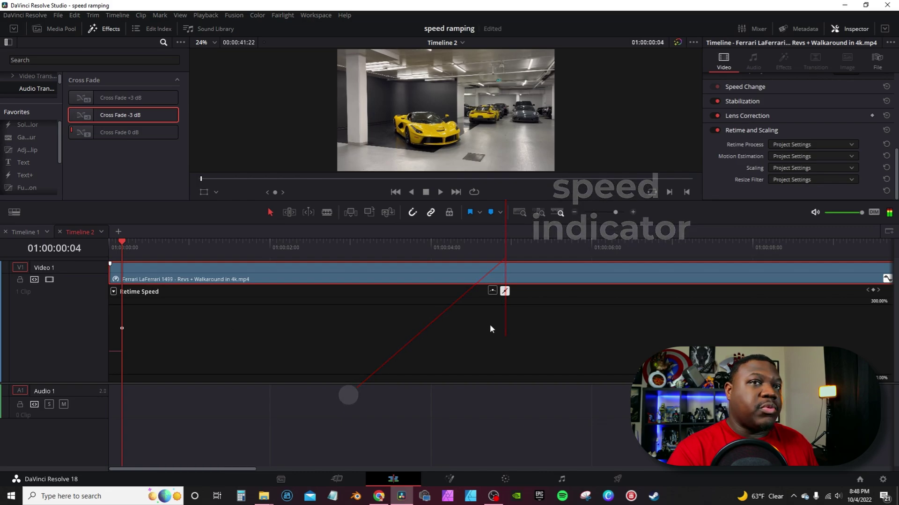
left_click_drag(873, 301, 896, 298)
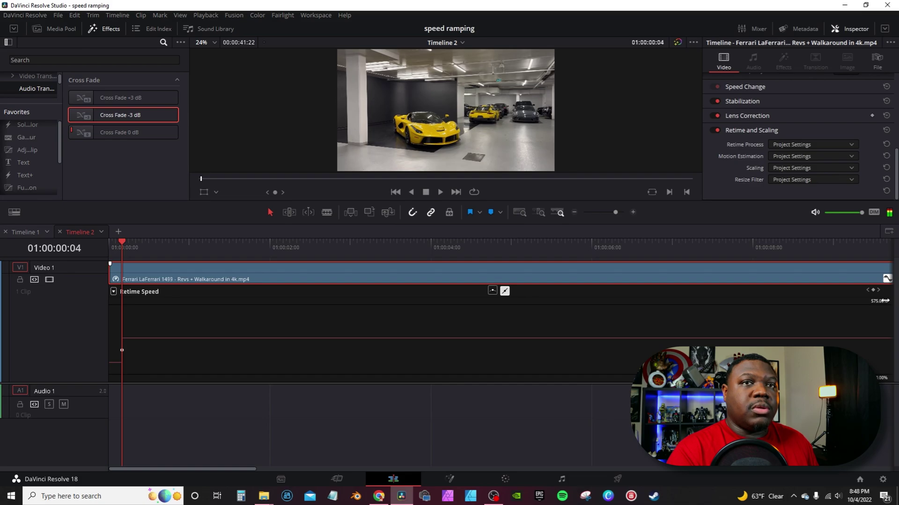
left_click_drag(327, 337, 328, 244)
key("space")
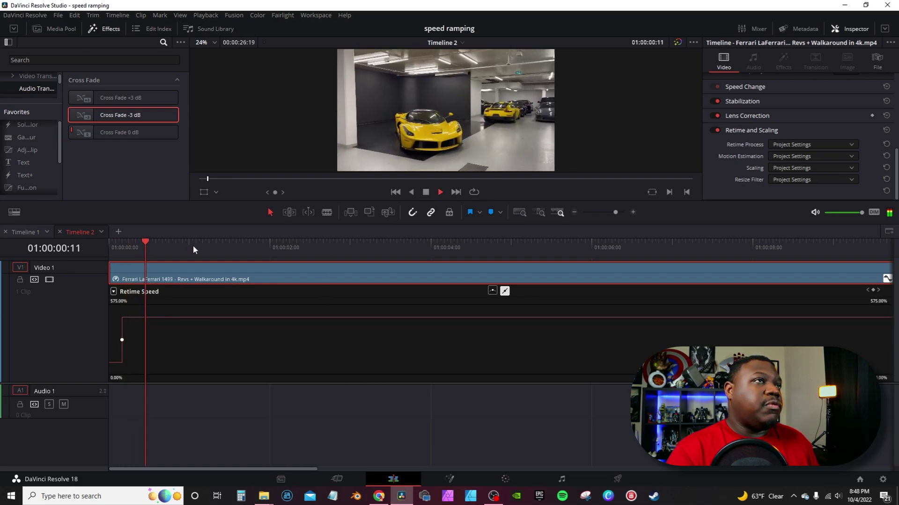
mouse_move(204, 315)
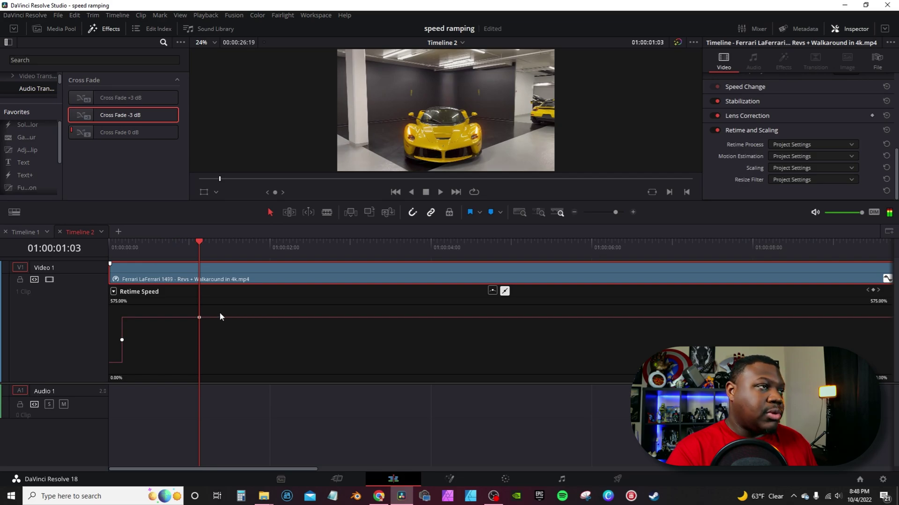
- Lower the sped-up section to about 171% and ease the keyframes into smooth speed transitions
mouse_move(259, 319)
left_click_drag(261, 316, 243, 393)
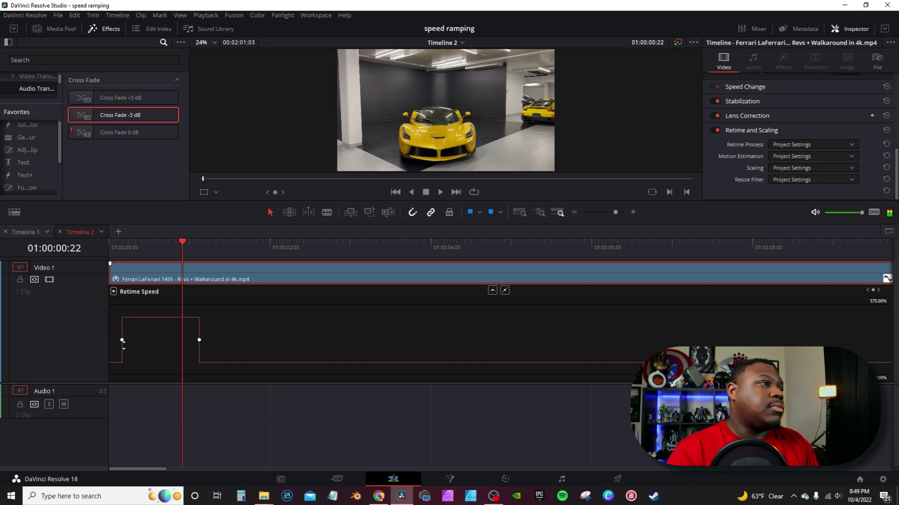
left_click(492, 292)
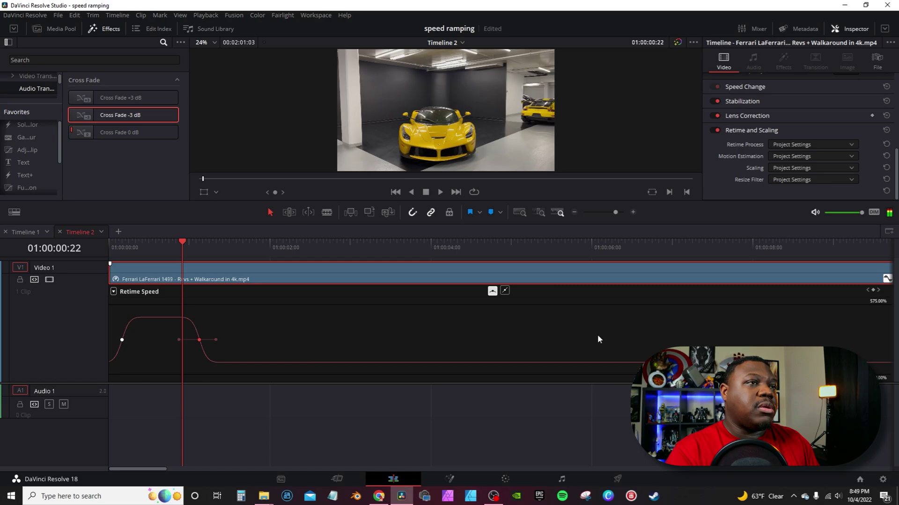
- Save, then add a retime keyframe about two seconds in and slow the footage after it
key("ctrl+s")
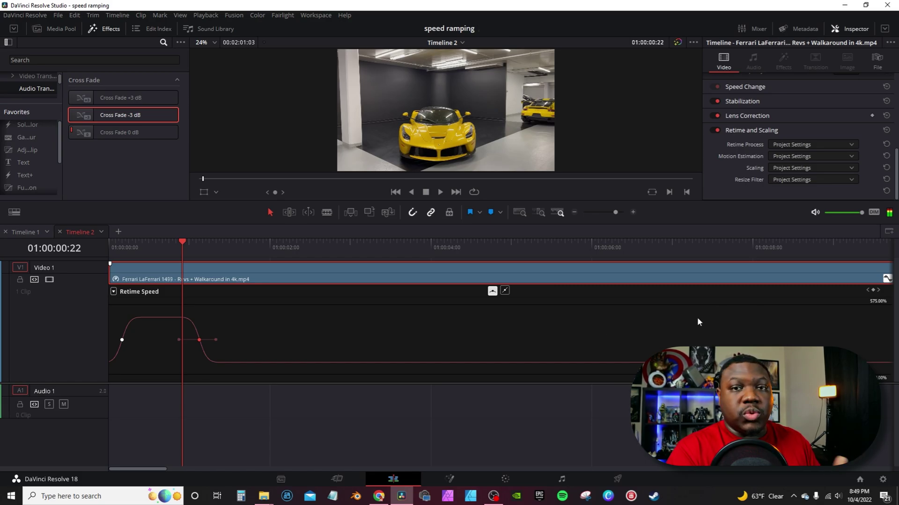
left_click(289, 344)
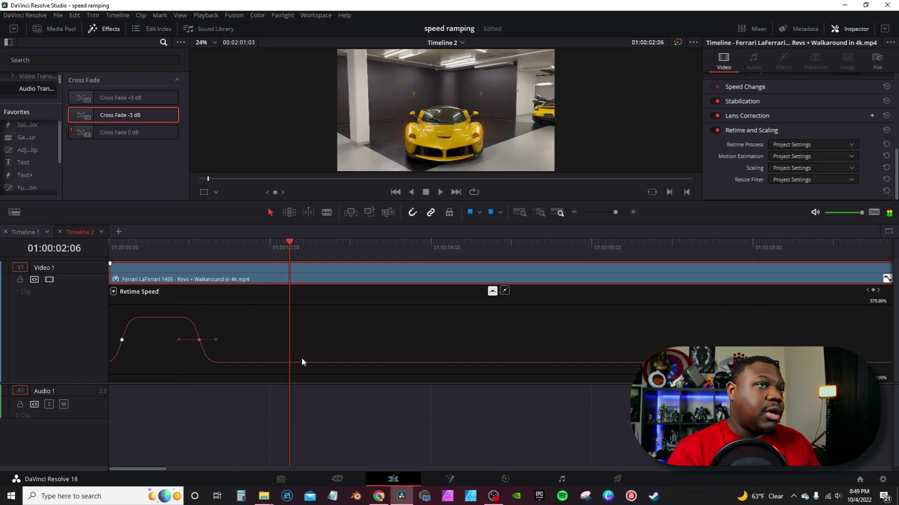
left_click(873, 291)
left_click_drag(374, 363, 368, 404)
- Replay the ramp and raise the slowed section's speed to 44.70%
left_click(240, 248)
key("space")
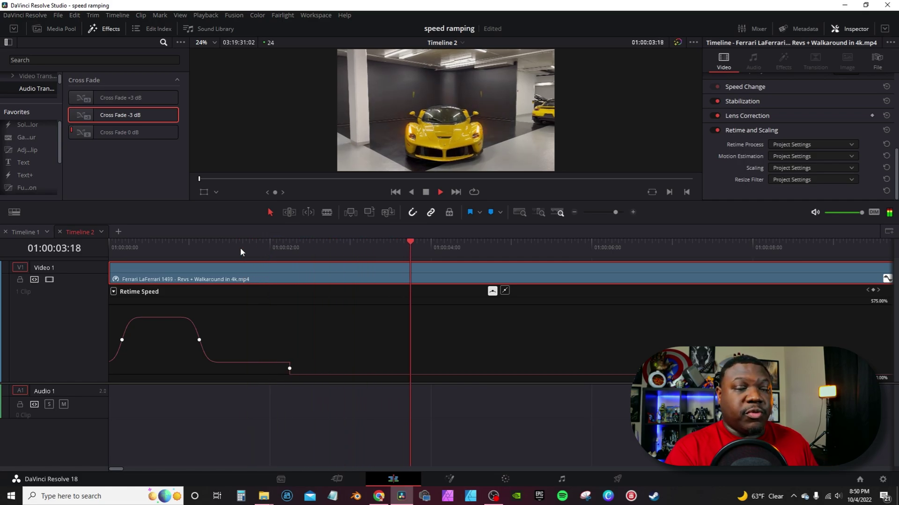
key("space")
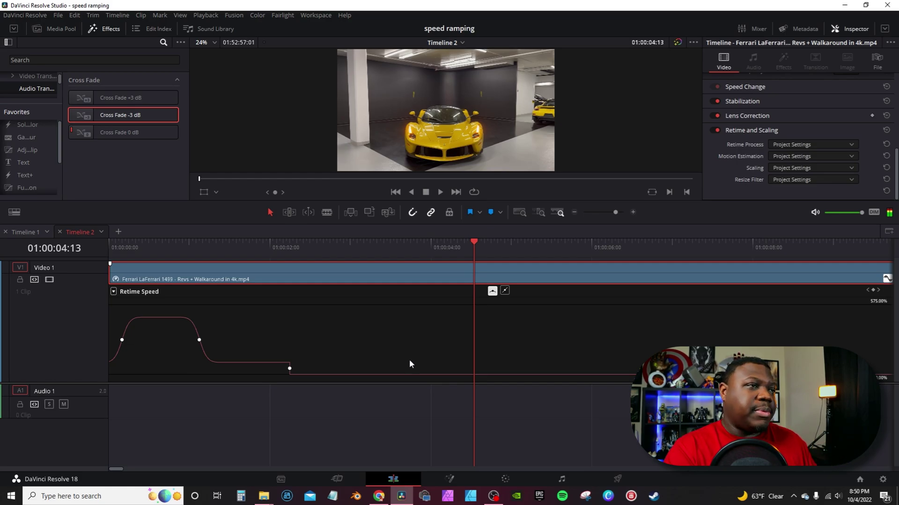
mouse_move(391, 373)
left_click_drag(390, 373, 387, 325)
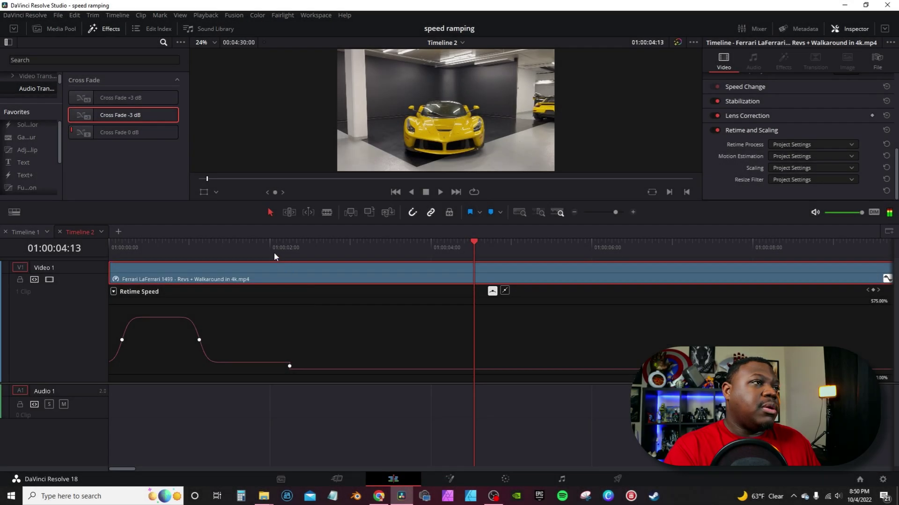
- Play back the retimed clip from about two seconds in
left_click(275, 249)
key("space")
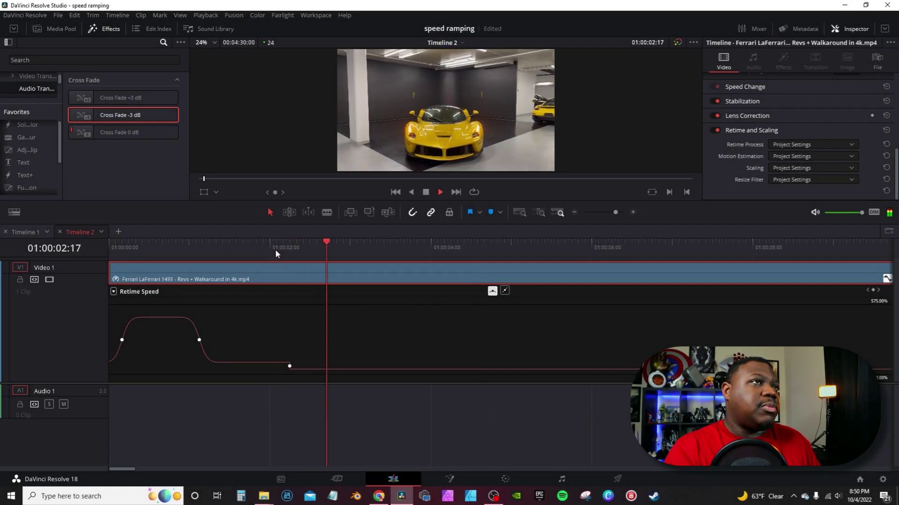
key("space")
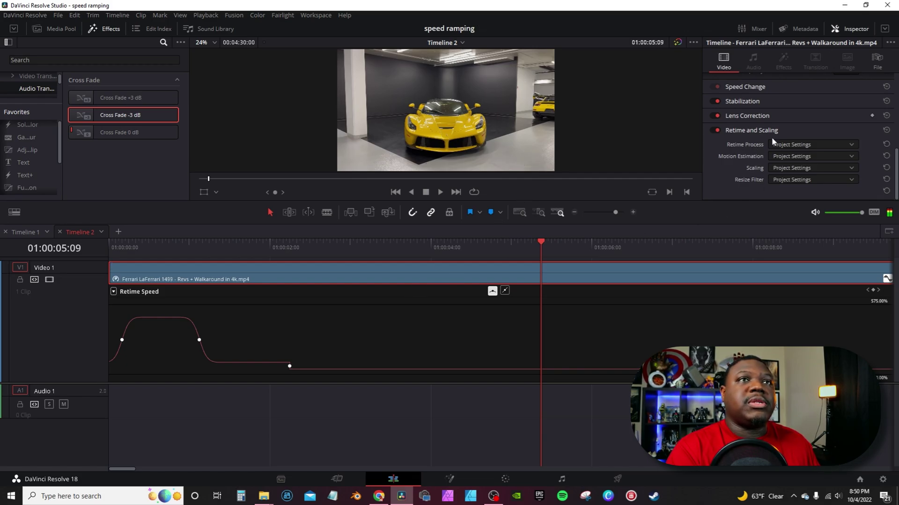
- Set Retime Process to Optical Flow and Motion Estimation to Enhanced Better
left_click(780, 147)
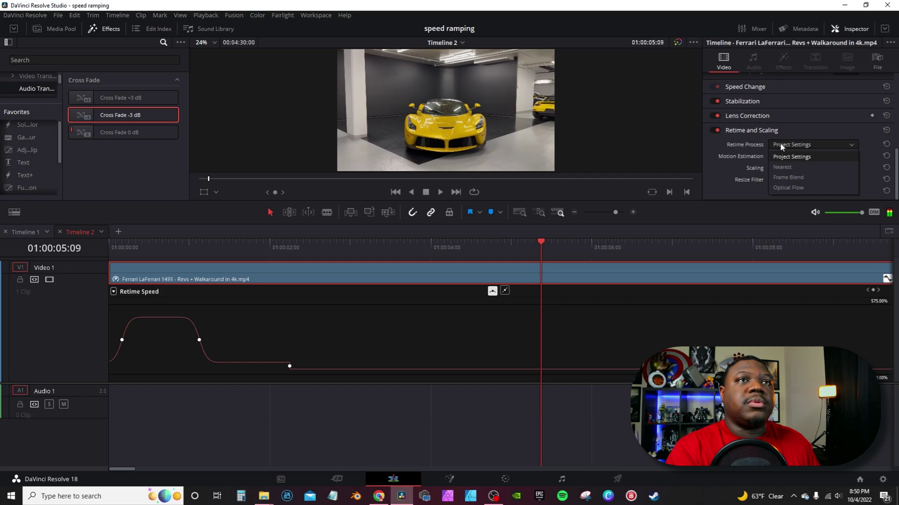
left_click(782, 187)
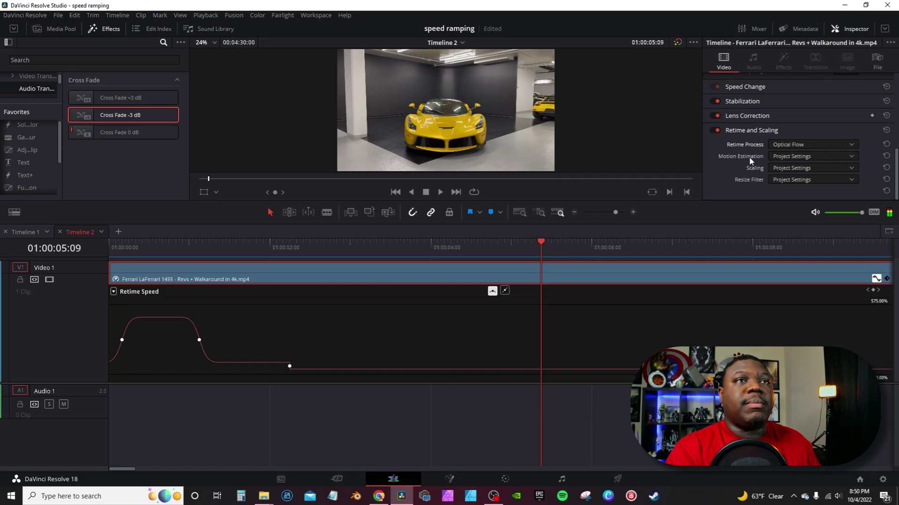
left_click(796, 155)
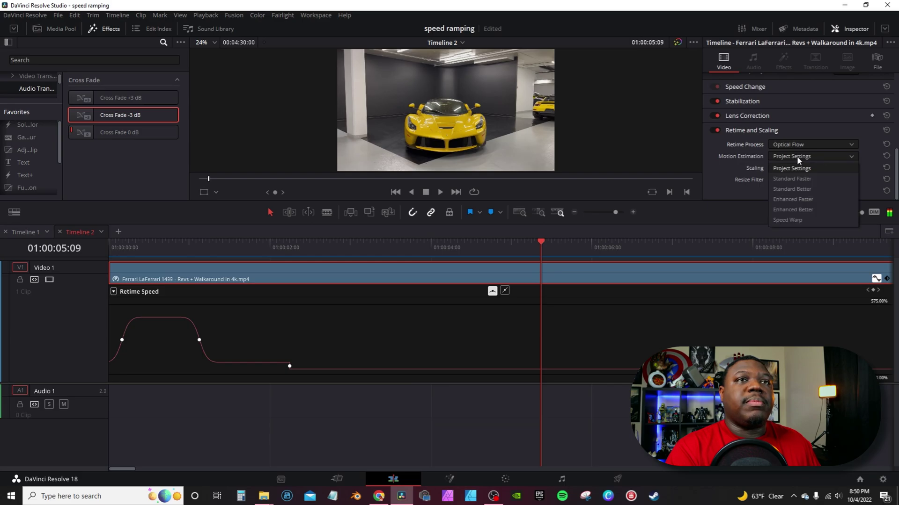
left_click(789, 210)
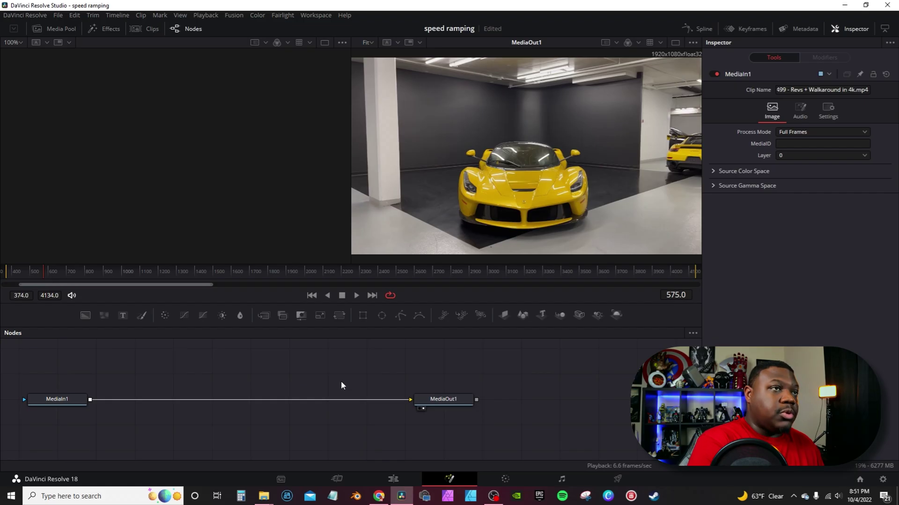
- Add a Motion Blur node via tool search and insert it between MediaIn1 and MediaOut1
key("shift+space")
type("motion")
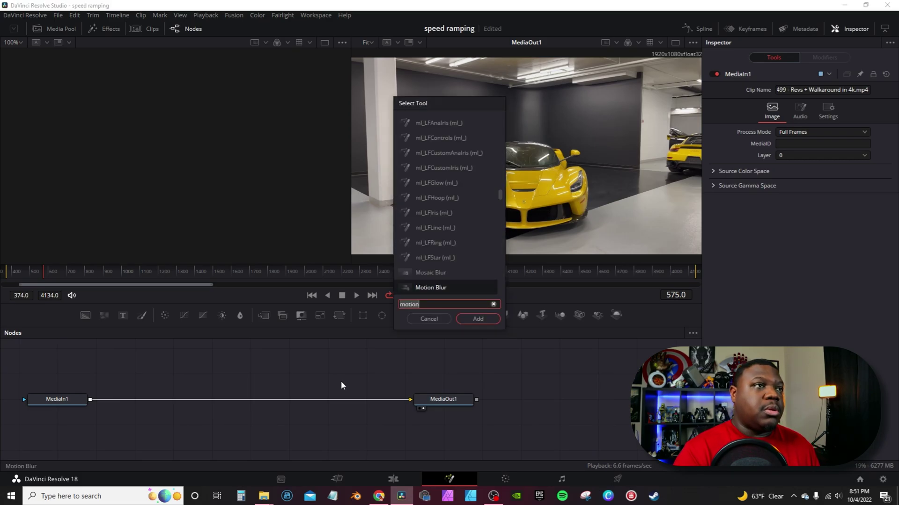
key("Return")
left_click_drag(246, 378, 240, 399)
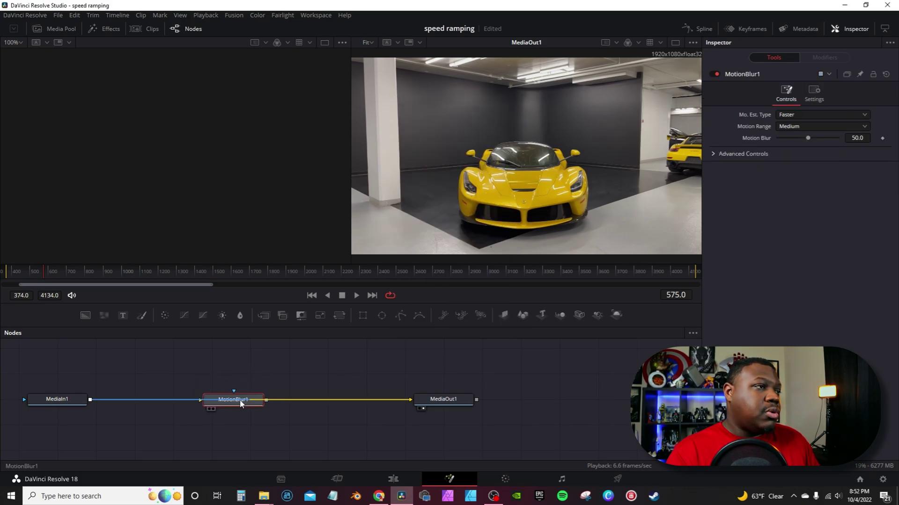
- Set MotionBlur1 to Better estimation with 83.5 blur, then return to the Edit page
left_click(833, 116)
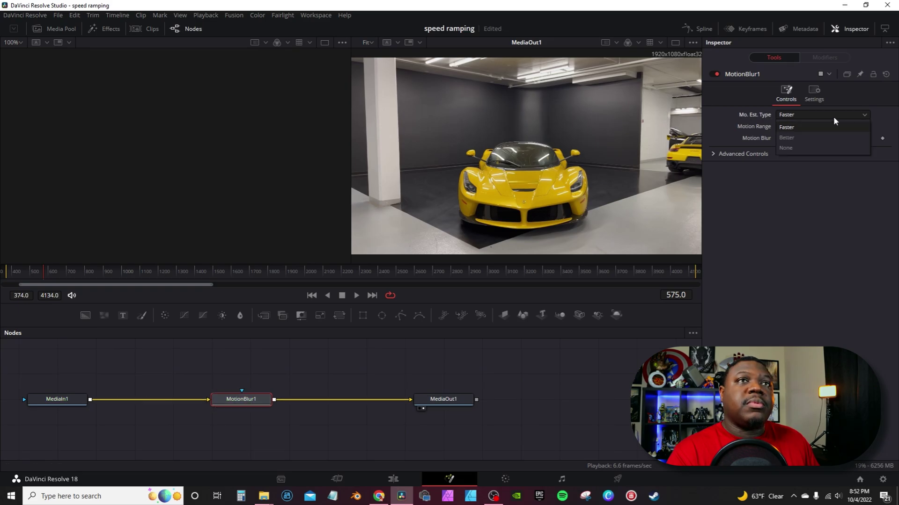
left_click(812, 138)
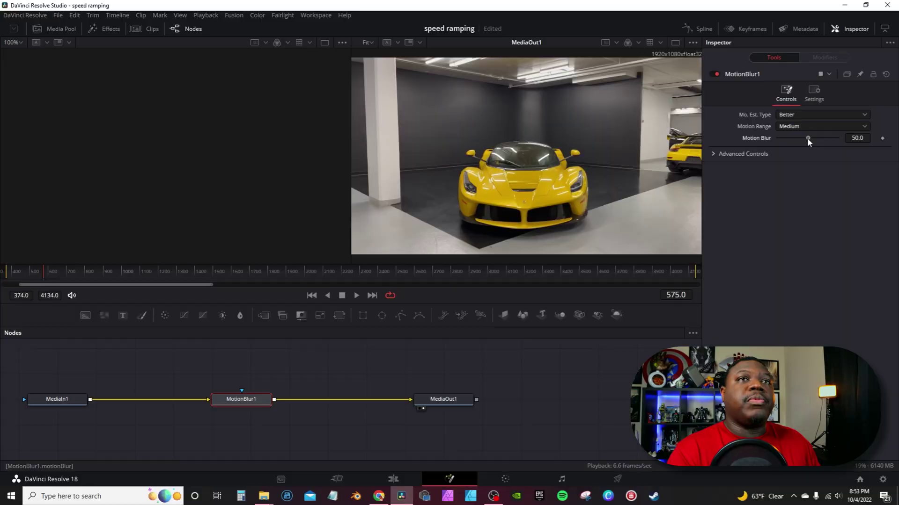
left_click(393, 480)
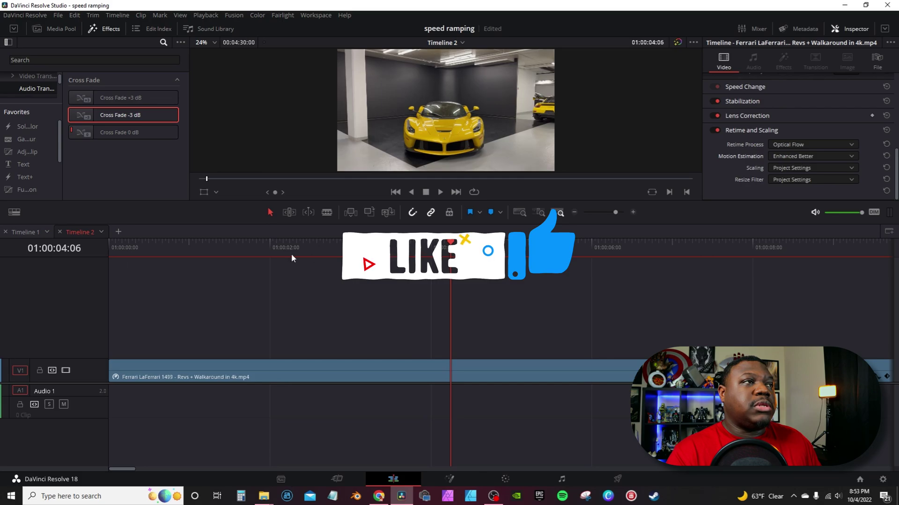